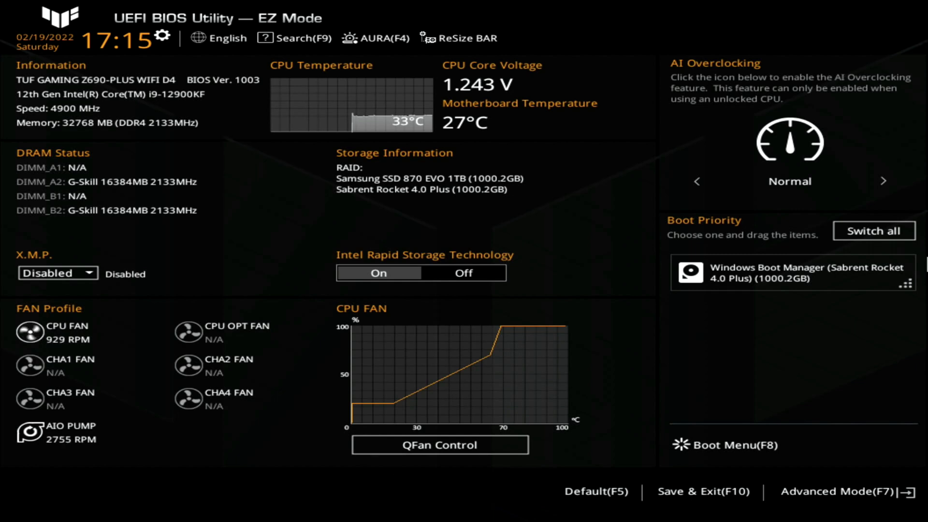
- Switch the BIOS to Advanced Mode and show the Ai Tweaker page
click(866, 494)
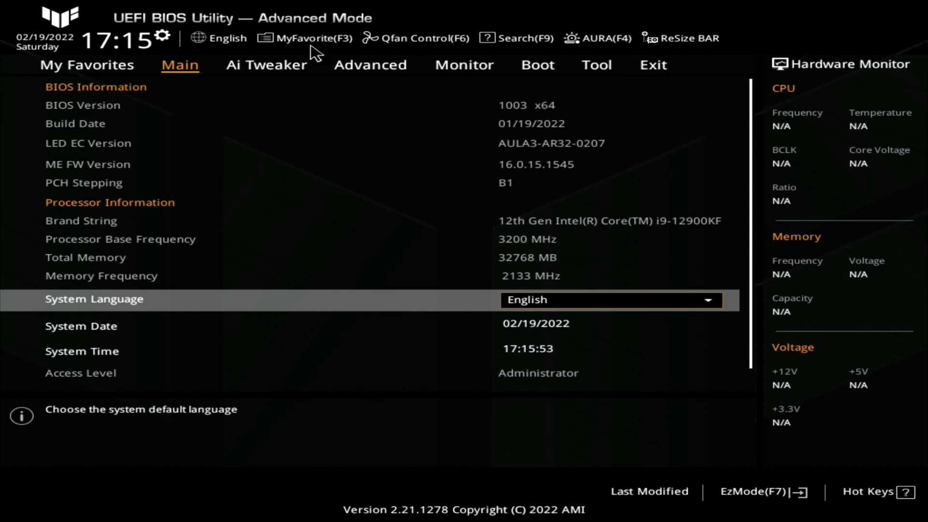
click(288, 69)
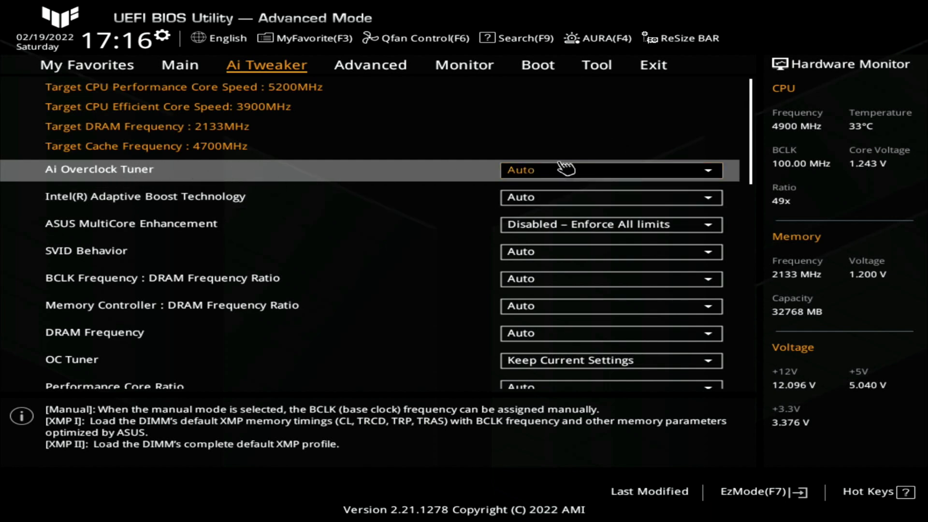
- Set Ai Overclock Tuner to XMP I, loading the DDR4-3603 profile
click(549, 173)
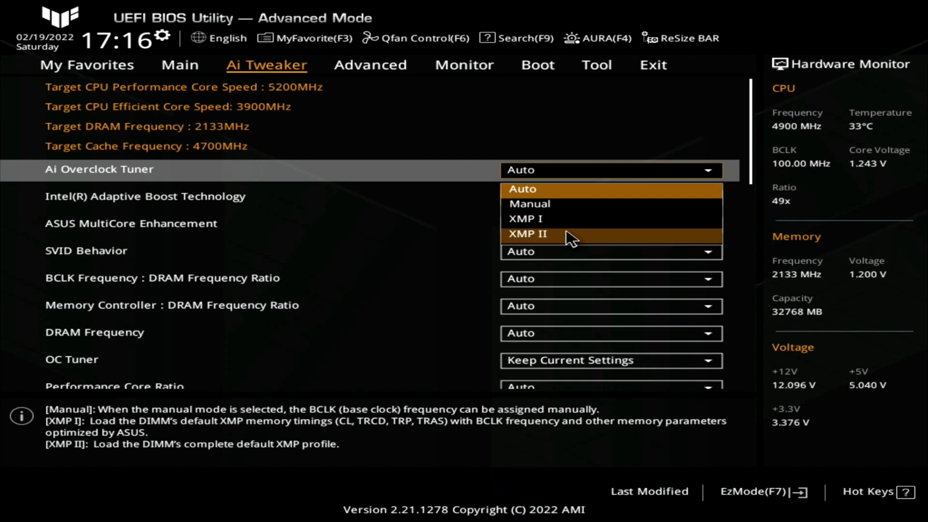
click(570, 221)
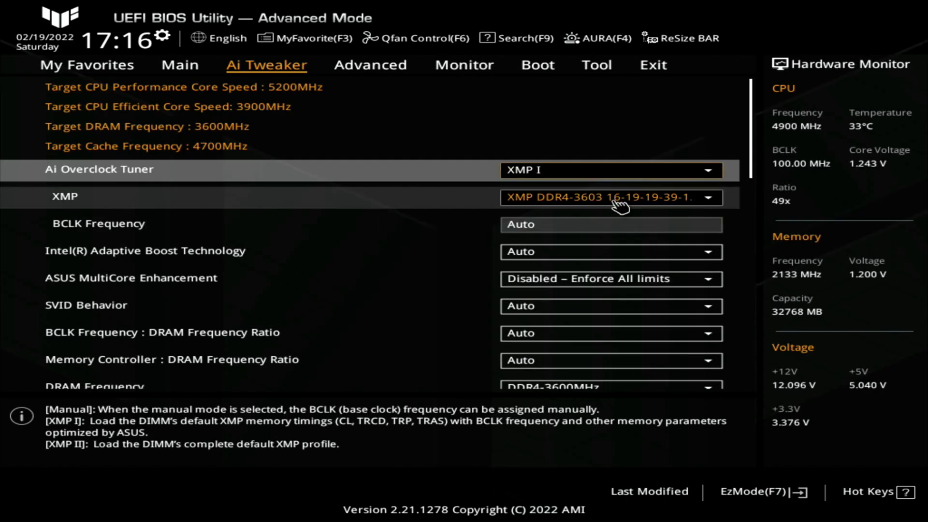
key(Down)
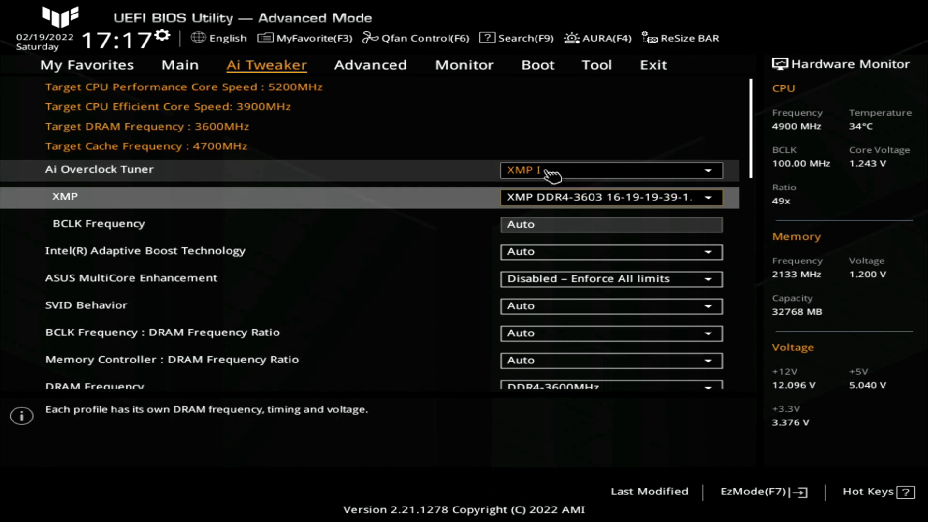
- Try XMP II, return to XMP I, and move down to DRAM Timing Control
click(551, 174)
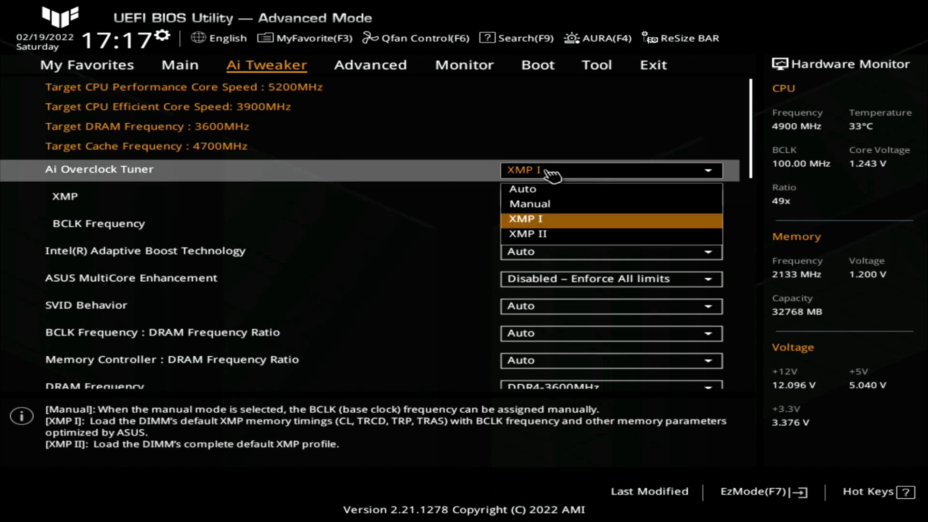
click(532, 236)
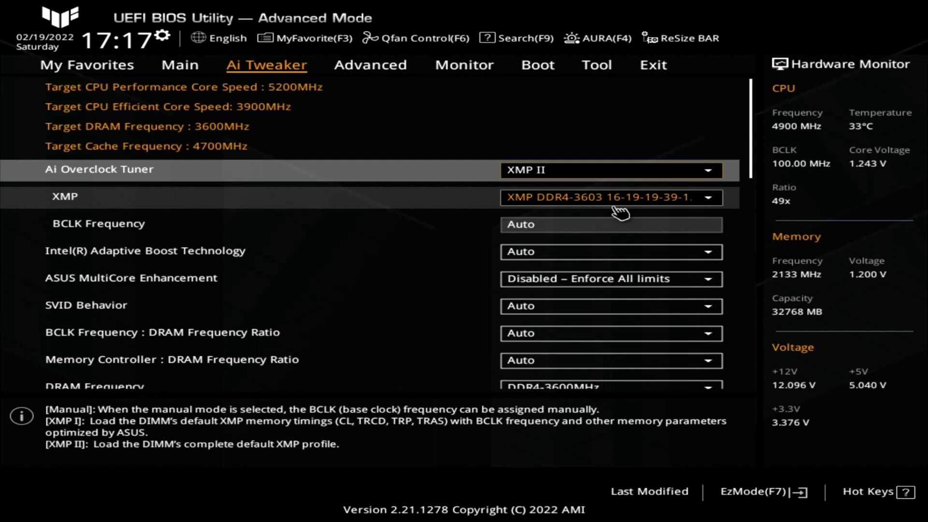
click(617, 175)
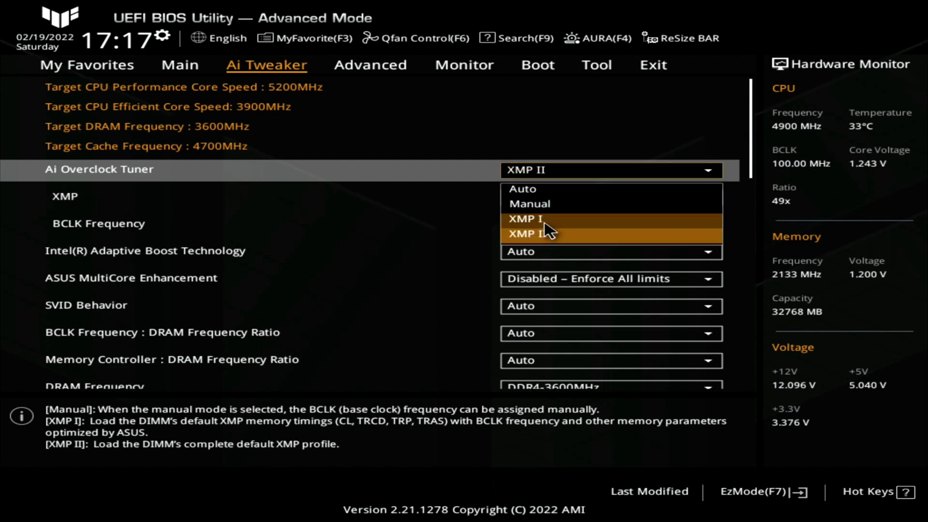
click(545, 221)
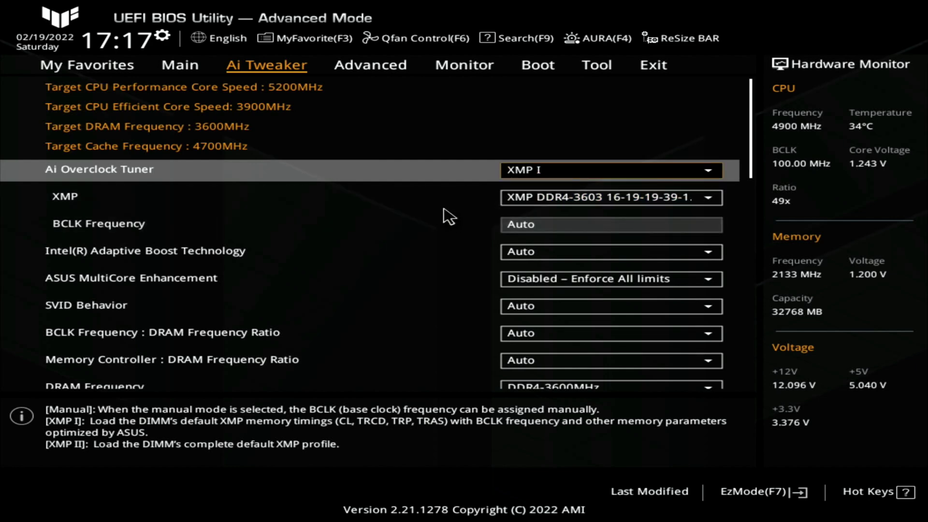
key(Down)
key(Down)
key(Down)
key(Down)
key(Down)
key(Down)
key(Down)
key(Down)
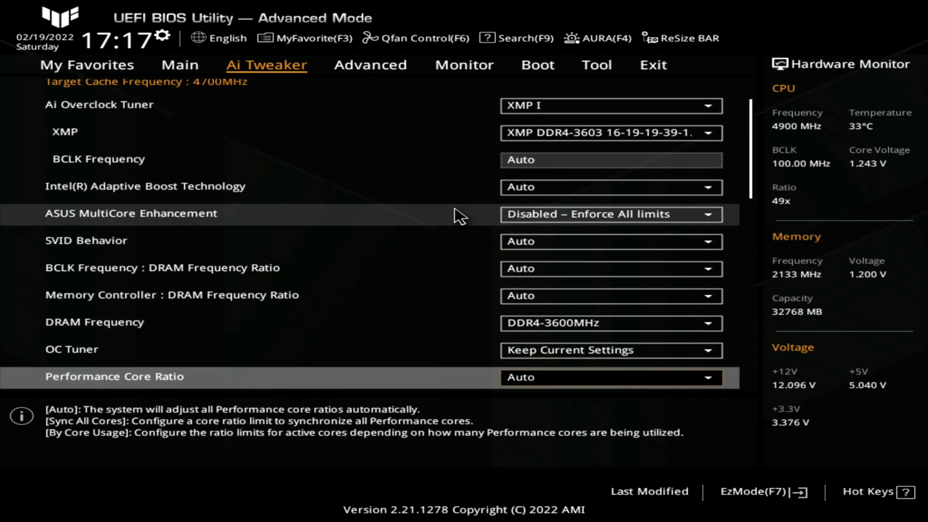
key(Down)
key(Down)
key(Down)
key(Down)
key(Down)
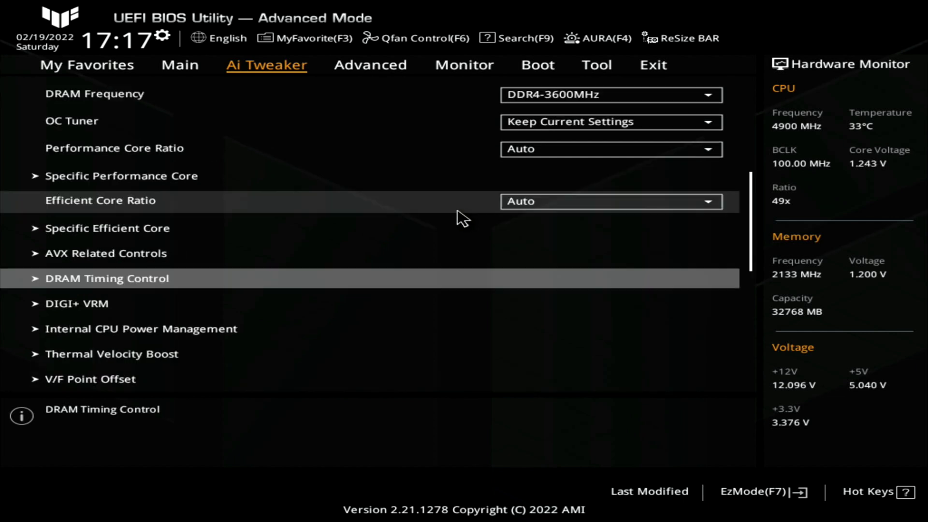
key(Return)
key(Down)
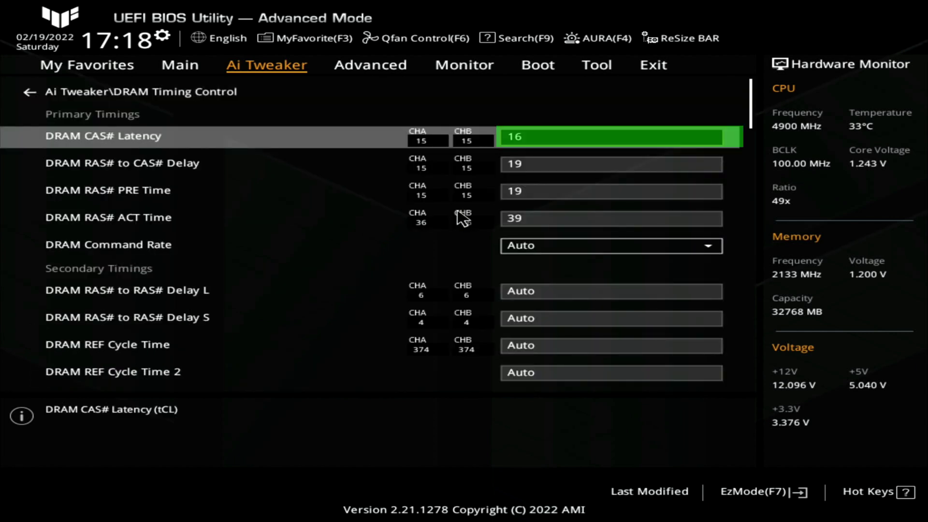
key(Down)
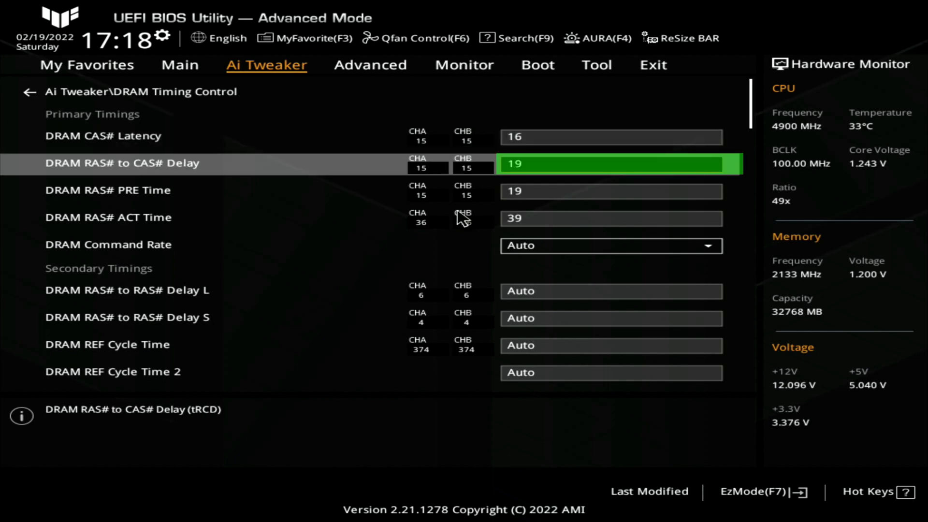
key(Down)
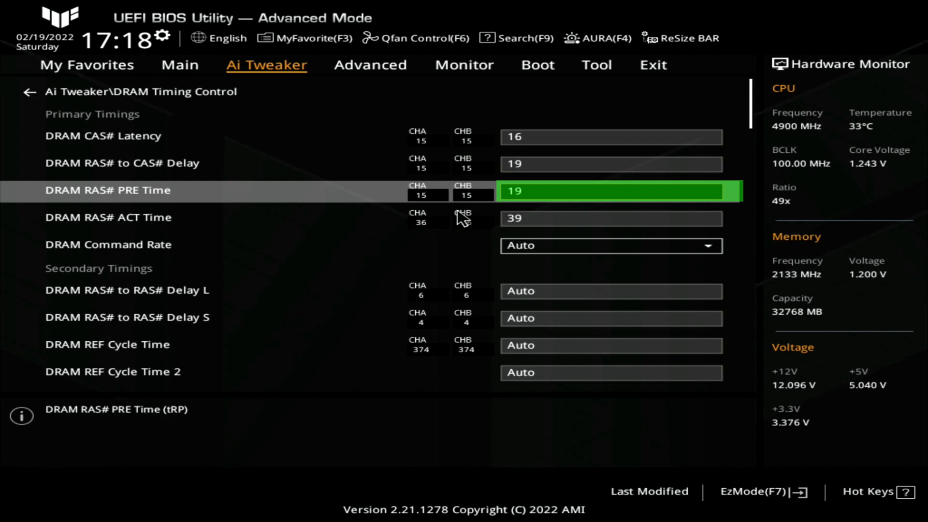
key(Down)
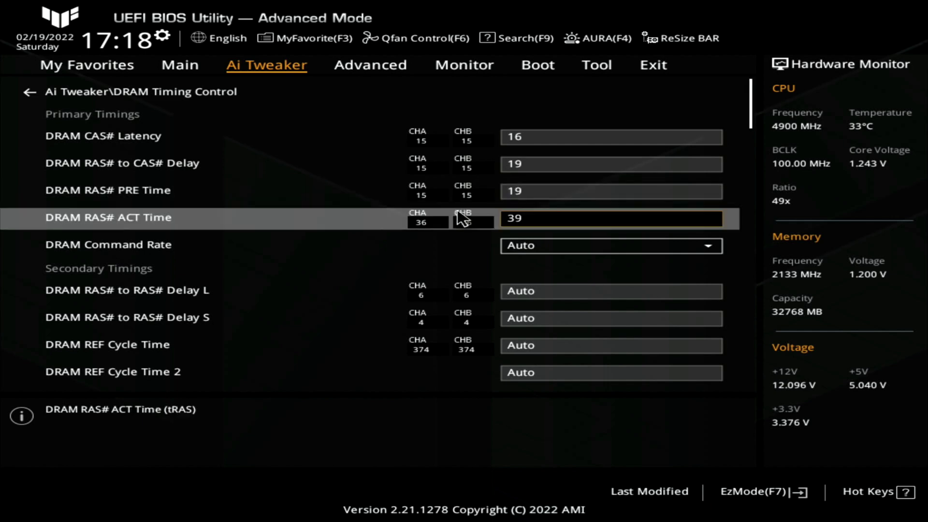
key(Down)
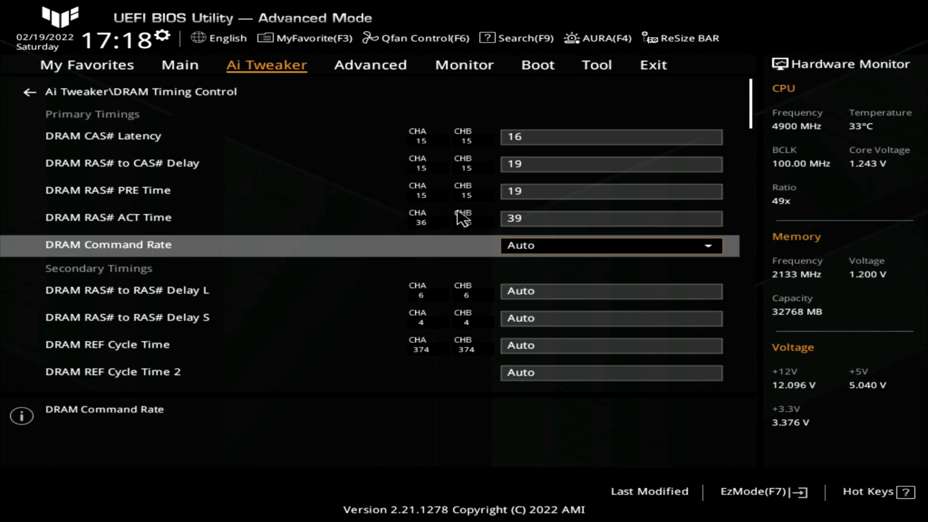
key(Return)
key(Down)
key(Return)
key(Return)
key(Up)
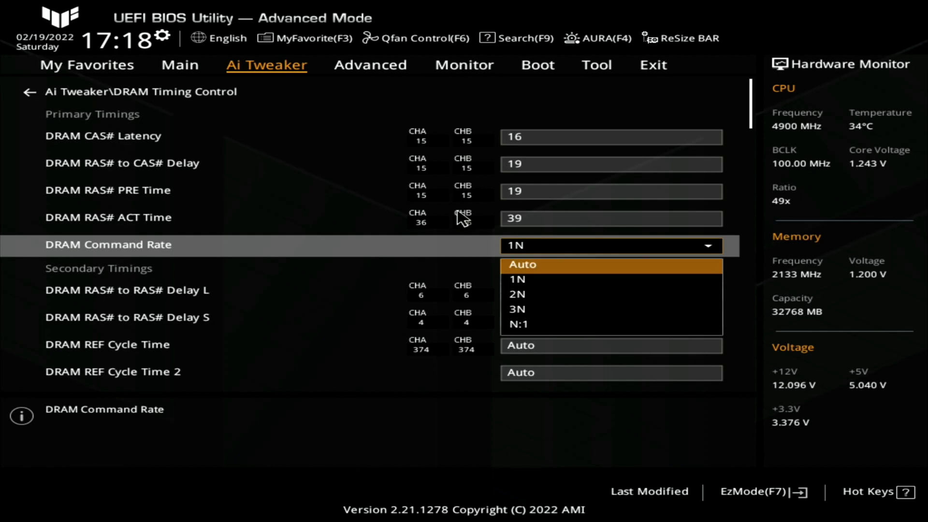
key(Return)
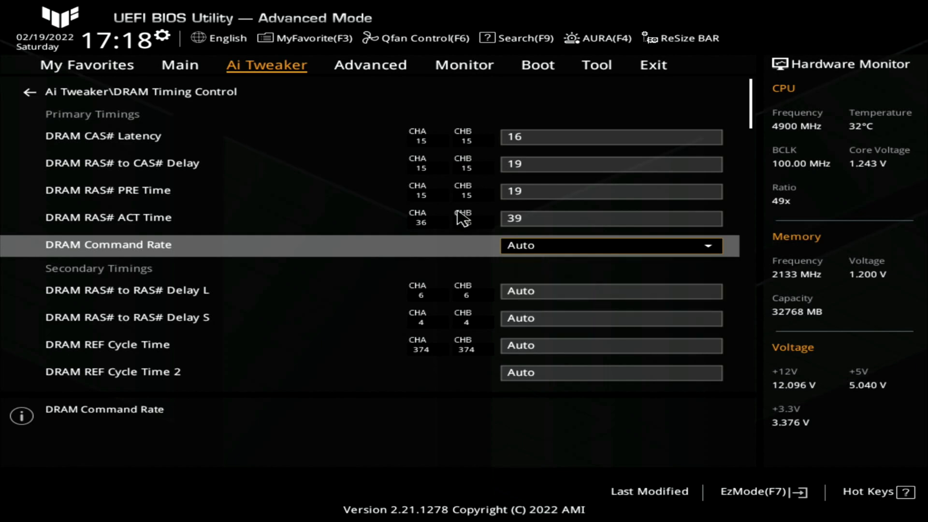
key(Escape)
key(Up)
key(Up)
key(Up)
key(Up)
key(Up)
key(Up)
key(Up)
key(Up)
key(Up)
key(Up)
key(Up)
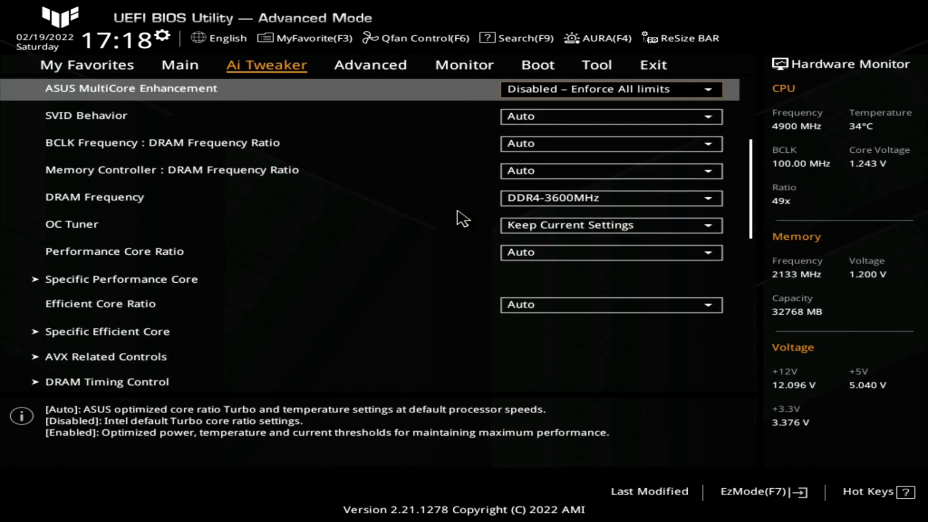
- Save the XMP I settings with F10 and reset into Windows
key(Down)
key(Up)
key(Up)
key(Up)
key(Up)
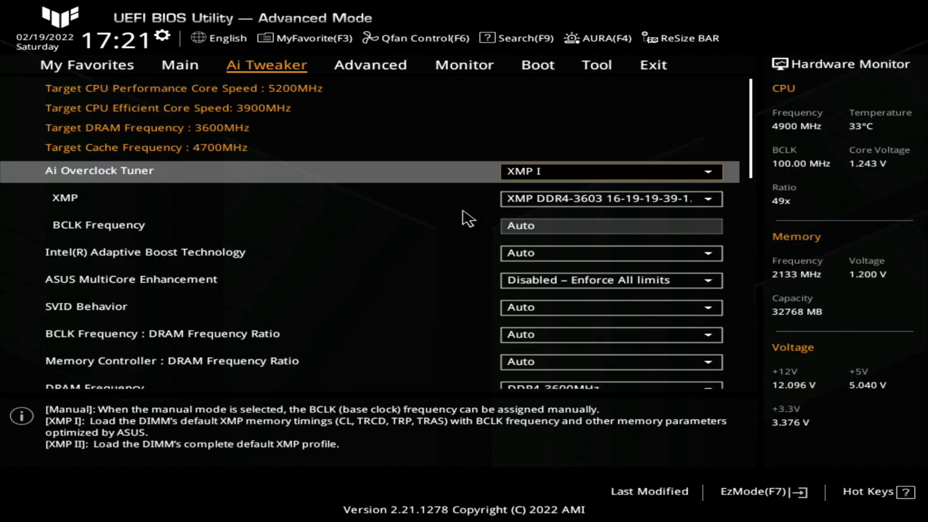
key(F10)
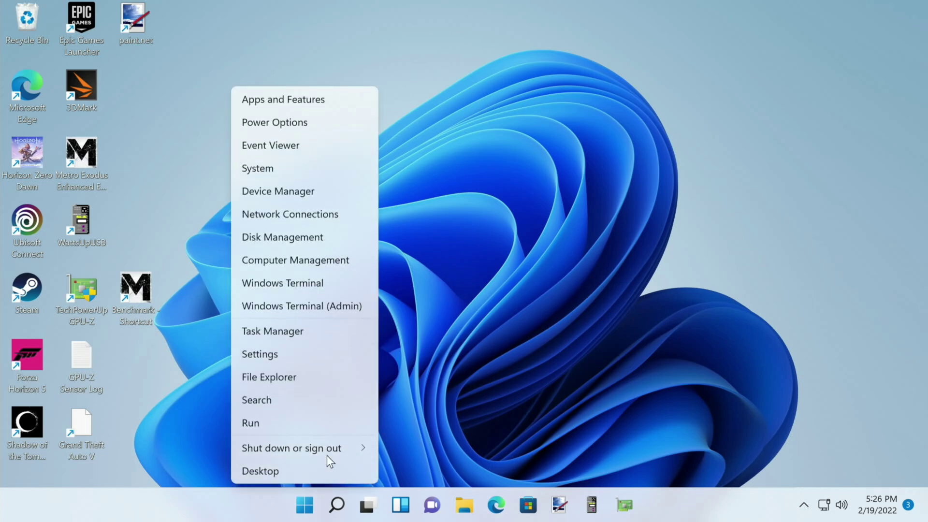
- Restart Windows to reach the AMI POST screen reporting DDR4-2133 memory
mouse_move(328, 453)
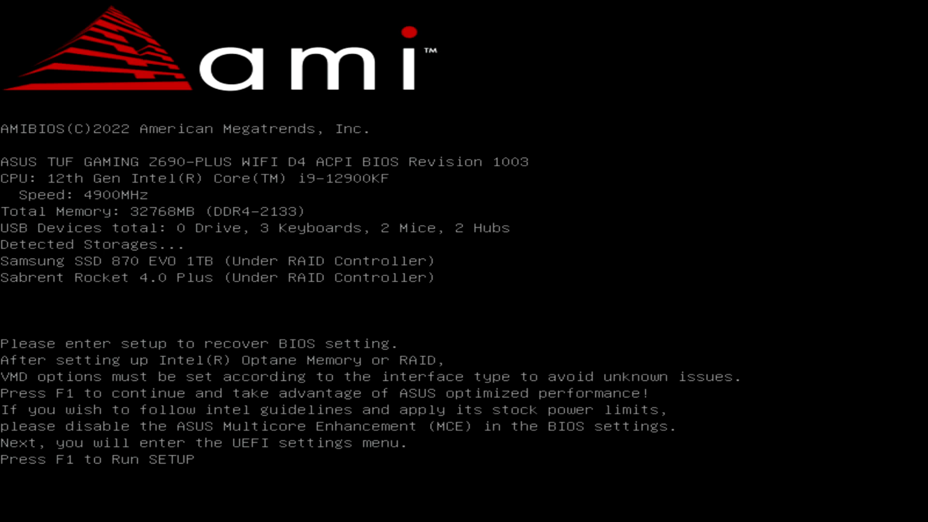
- Enter setup with F1, load Optimized Defaults in Advanced Mode, and return to Ai Tweaker
key(F1)
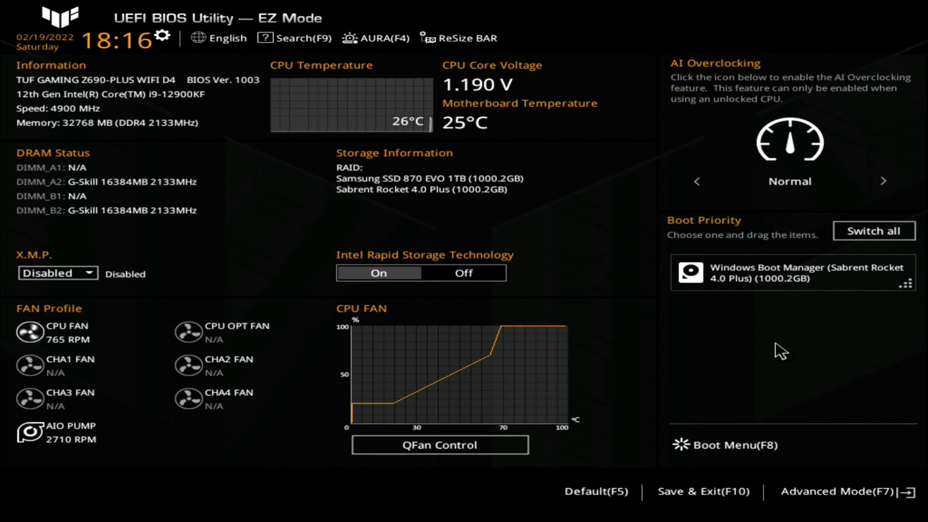
click(845, 491)
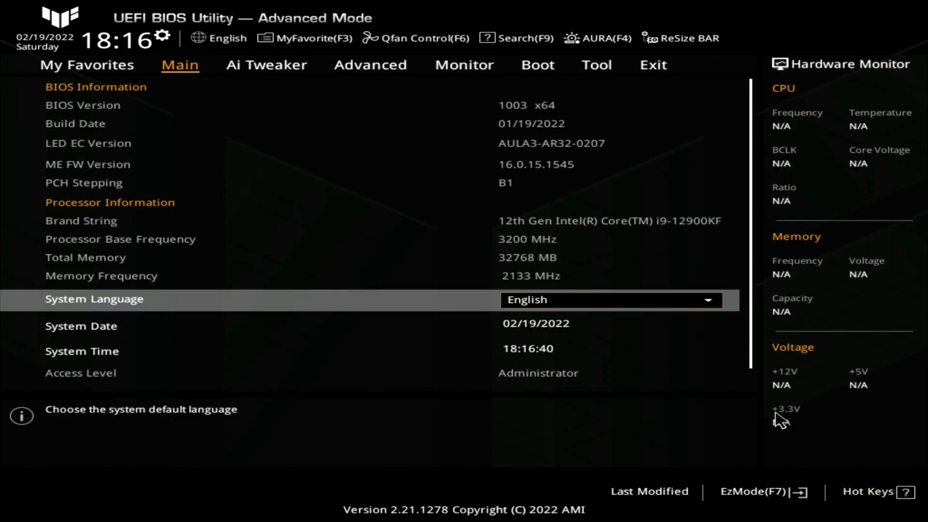
click(662, 66)
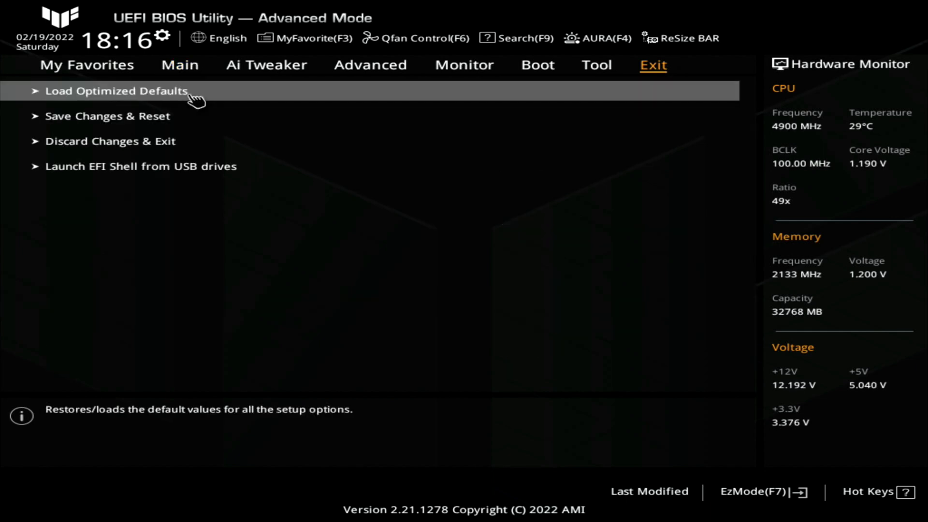
click(189, 95)
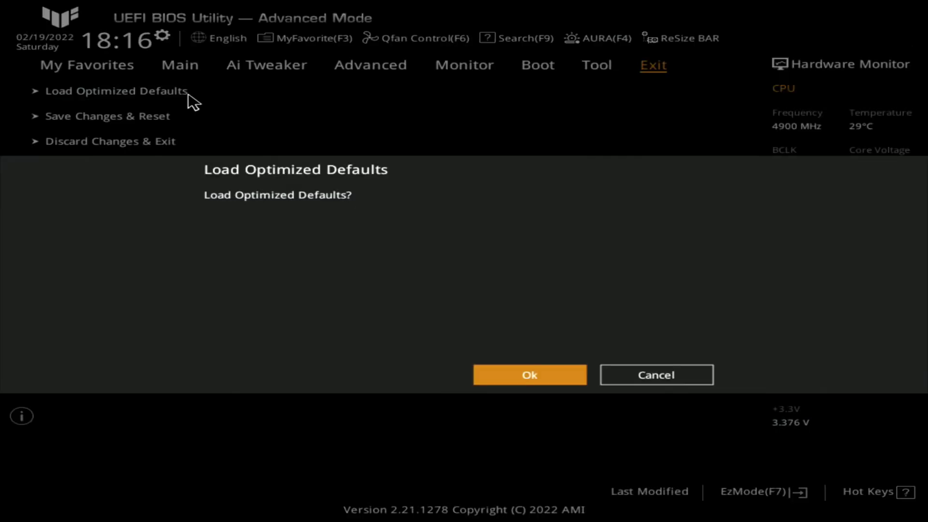
click(530, 377)
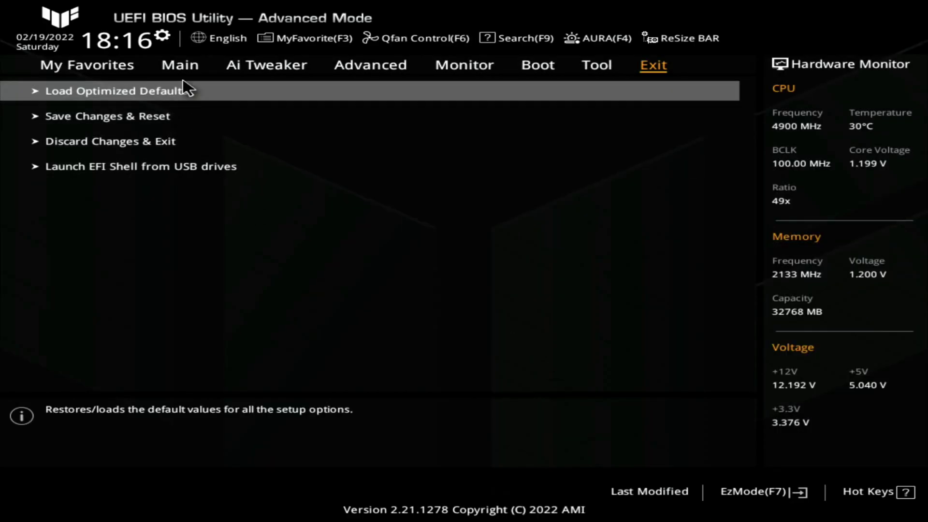
click(270, 66)
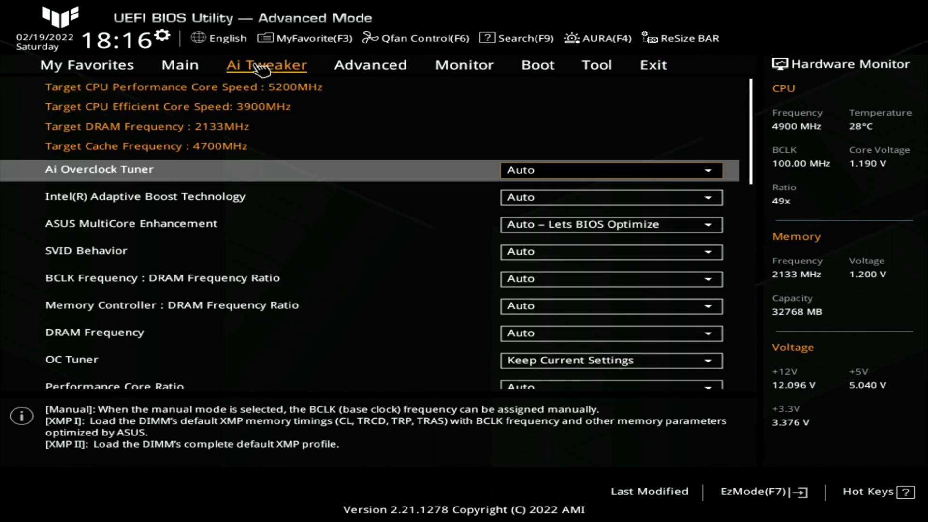
- Reapply XMP I in Ai Overclock Tuner and check DRAM Frequency reads DDR4-3600MHz
click(552, 170)
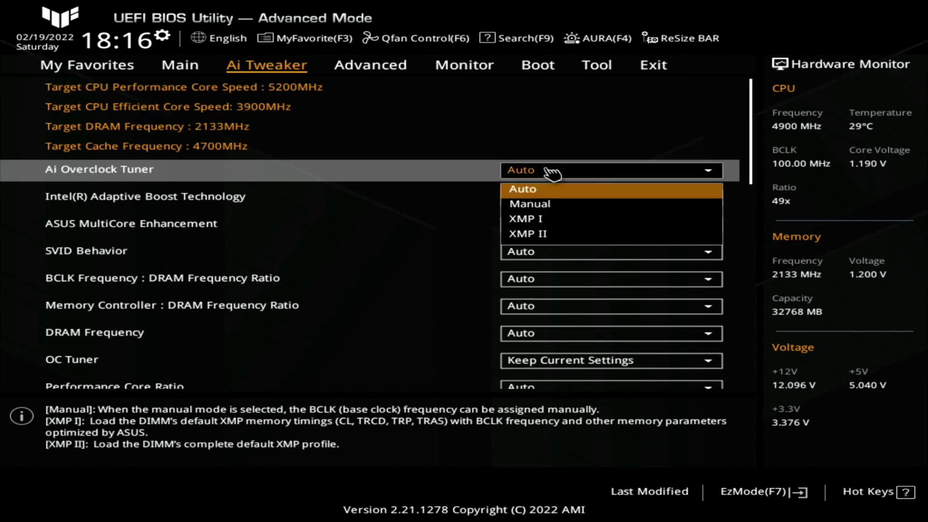
click(540, 223)
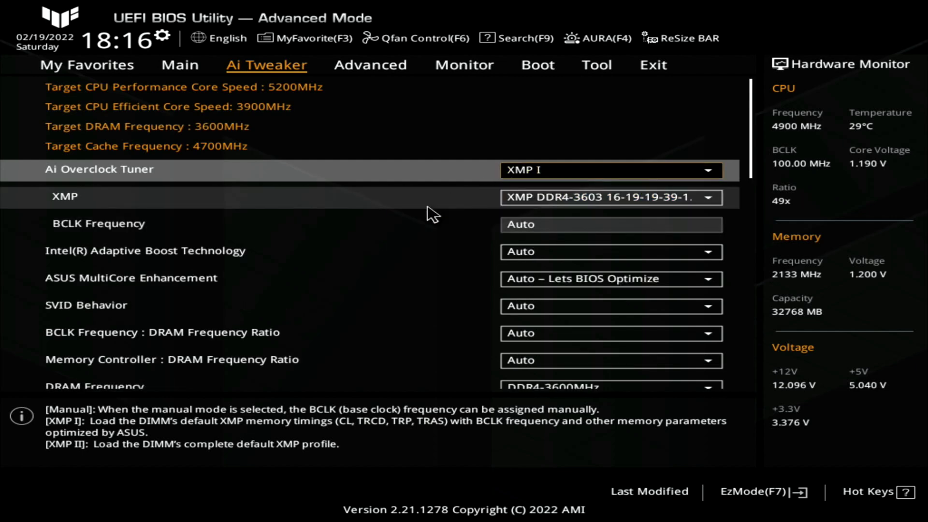
scroll(314, 266, down, 17)
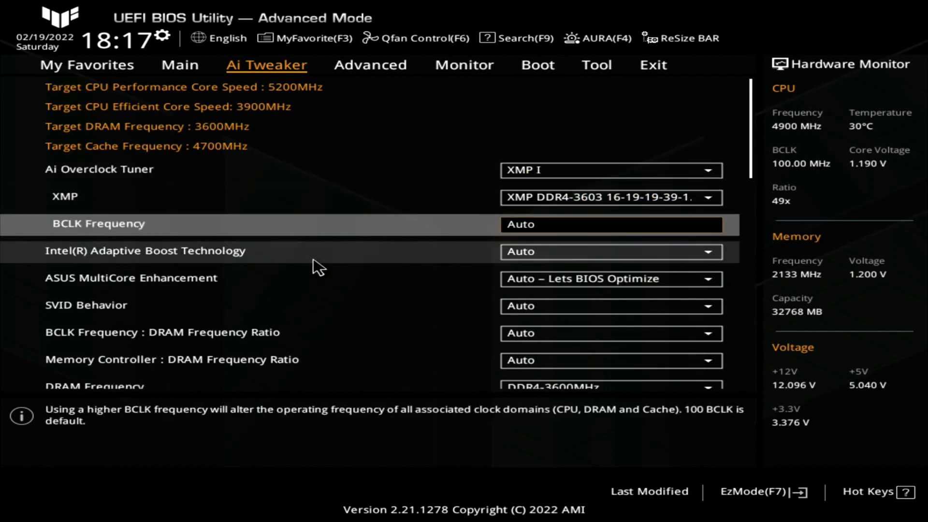
scroll(314, 270, down, 6)
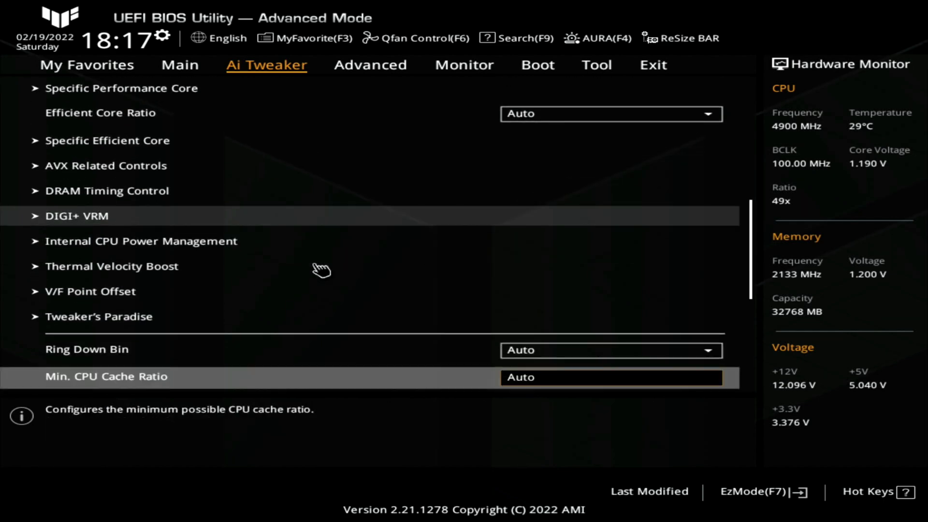
scroll(321, 269, up, 4)
scroll(320, 270, up, 10)
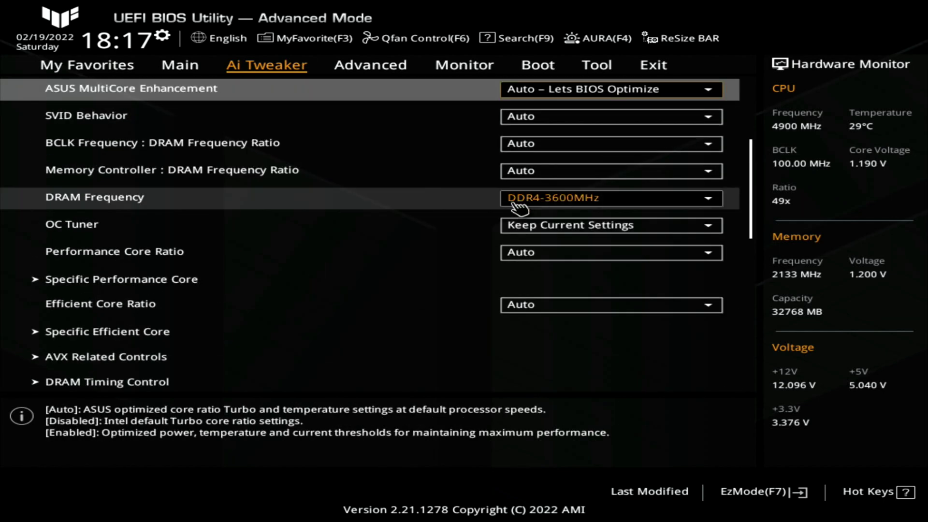
scroll(518, 207, up, 8)
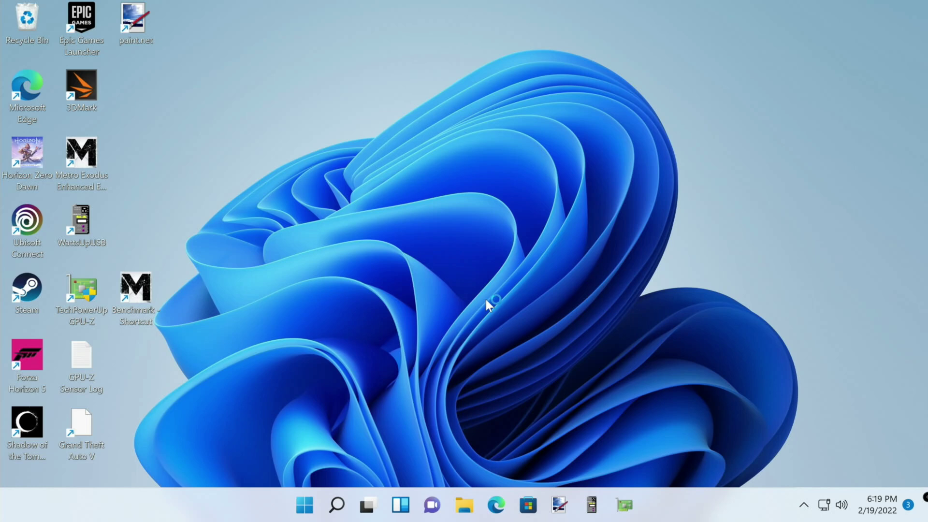
- View Task Manager's Memory performance: 32.0 GB at 3600 MHz, 2 of 4 slots used
right_click(304, 508)
click(314, 332)
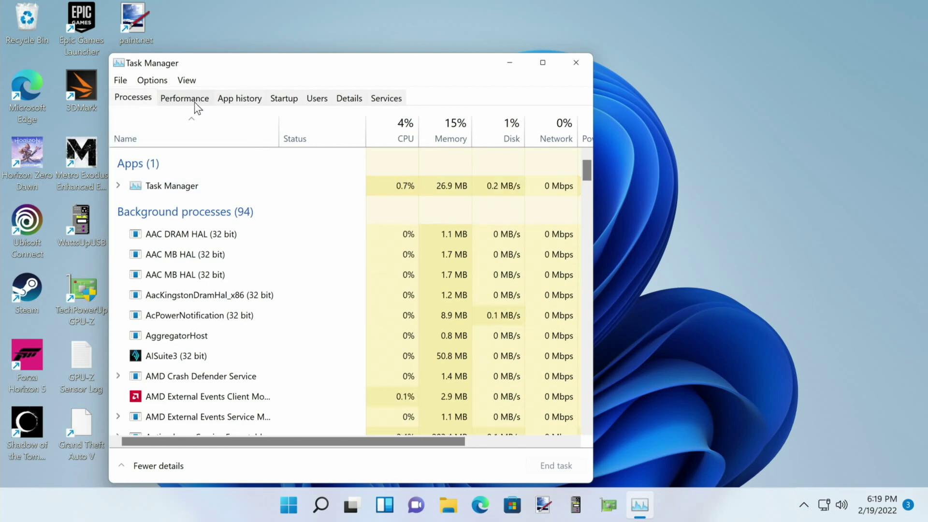
click(193, 102)
drag(310, 55, 450, 26)
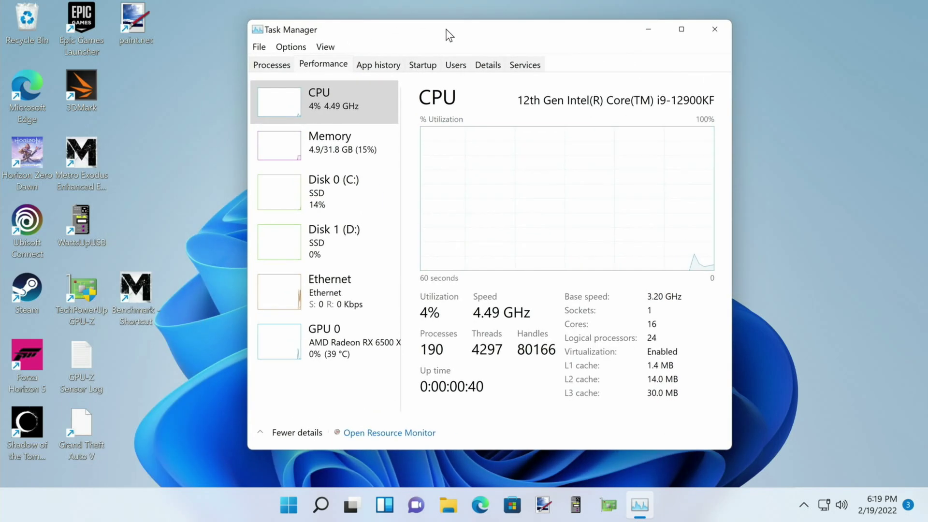
click(347, 146)
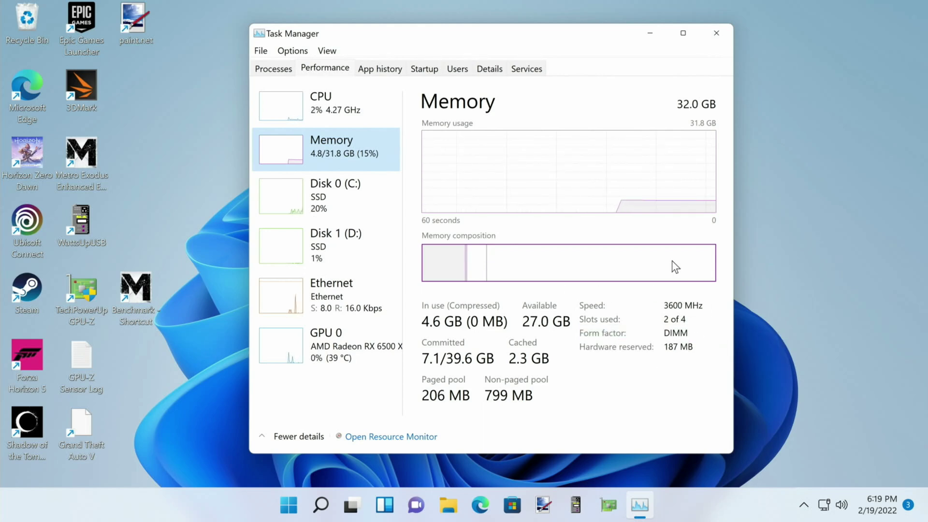
mouse_move(634, 278)
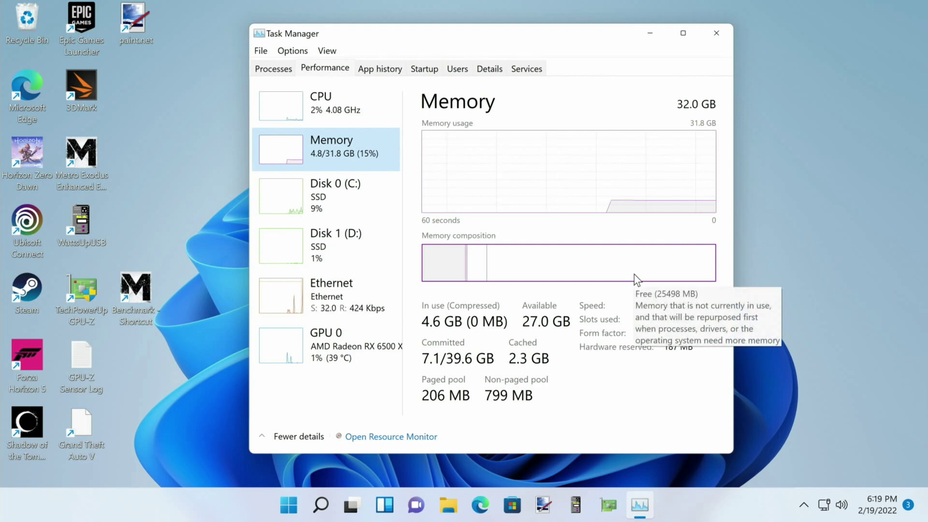